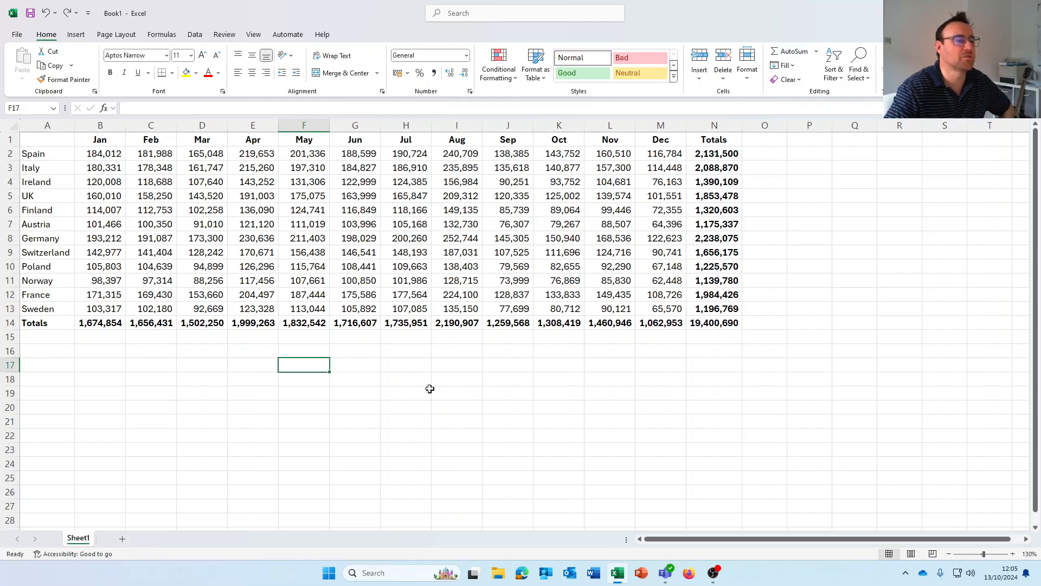
# - Apply a Green-Yellow-Red colour scale to all countries' Jan–Dec figures in B2:M13
pyautogui.click(431, 391)
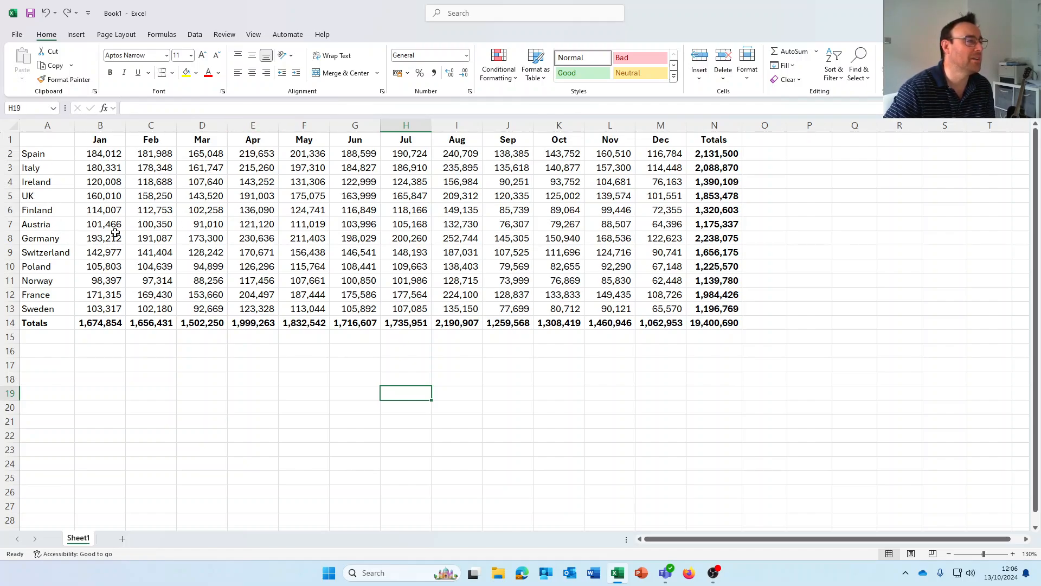
pyautogui.moveTo(116, 155); pyautogui.dragTo(668, 311)
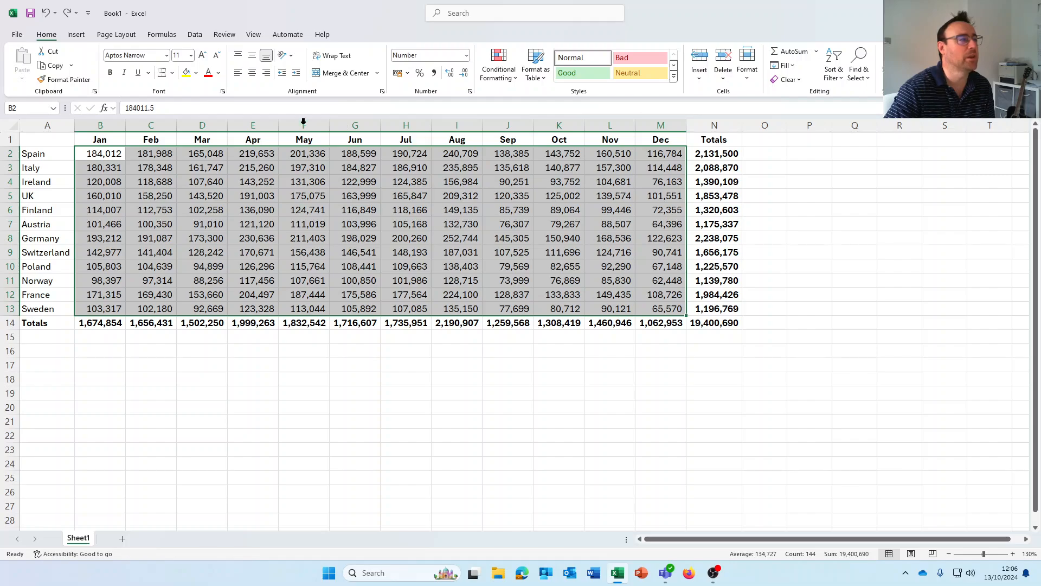
pyautogui.click(514, 79)
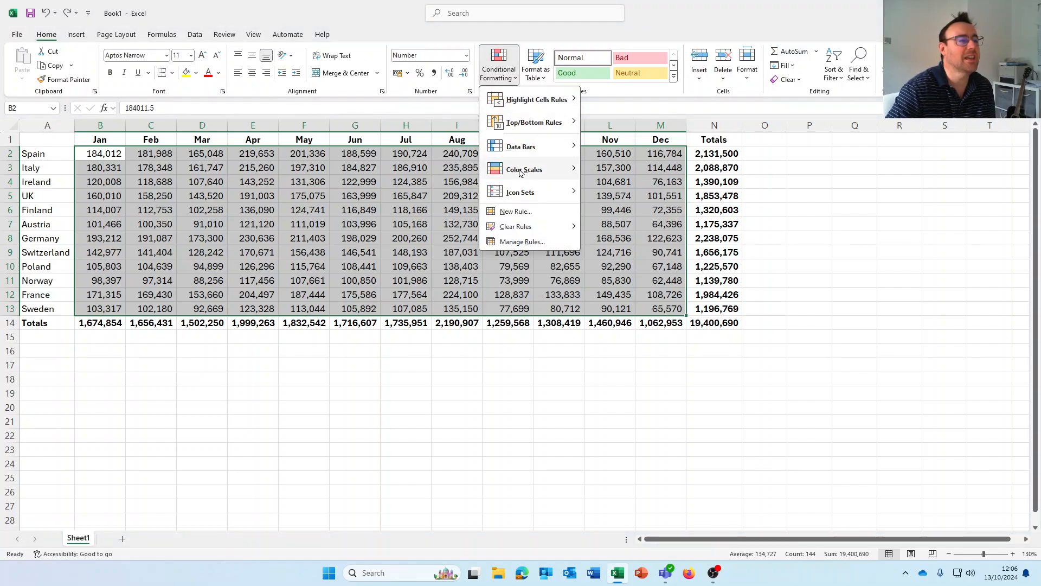
pyautogui.moveTo(522, 172)
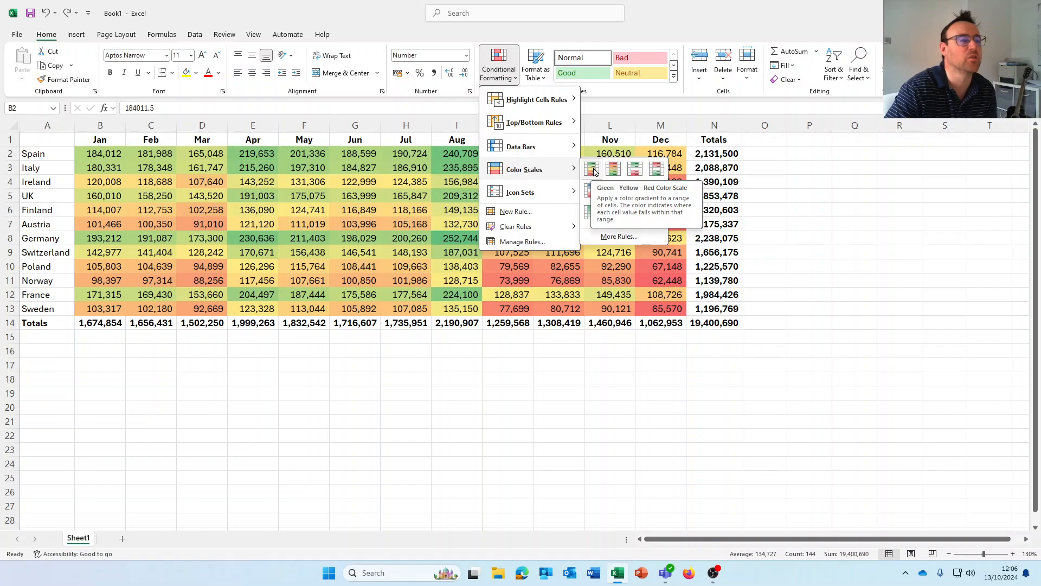
pyautogui.click(593, 172)
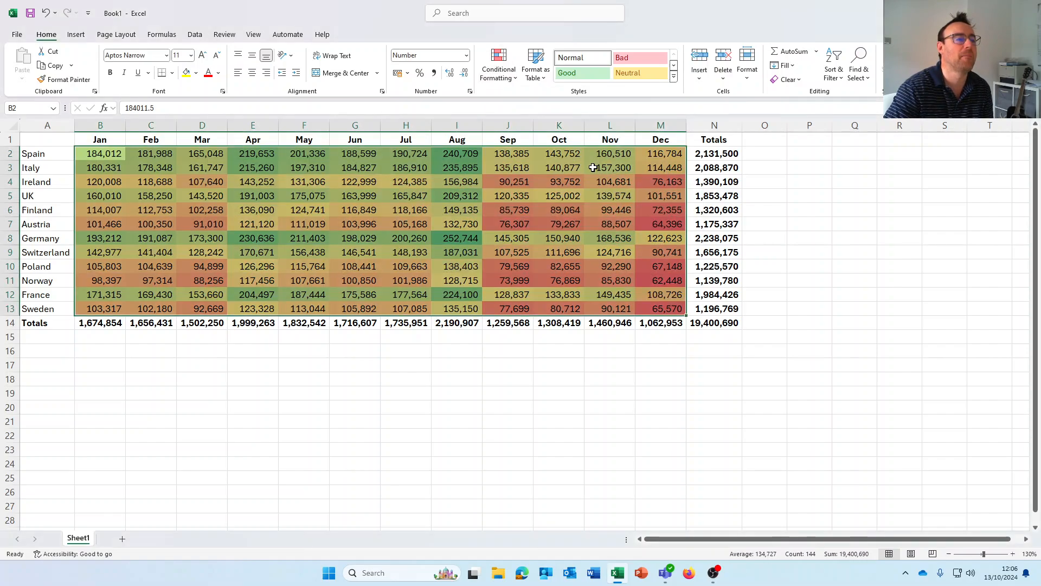
pyautogui.click(461, 366)
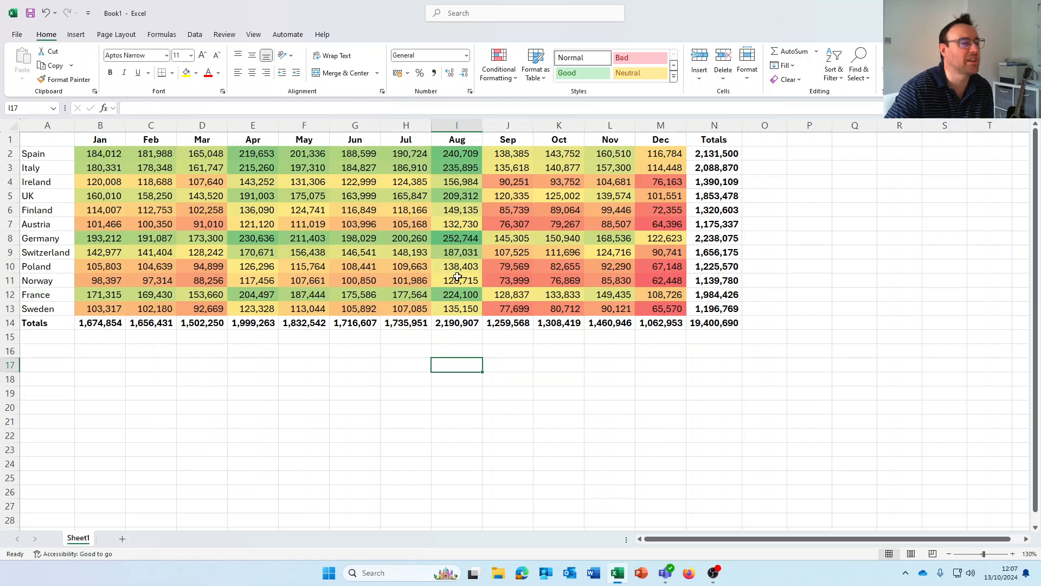
pyautogui.click(465, 154)
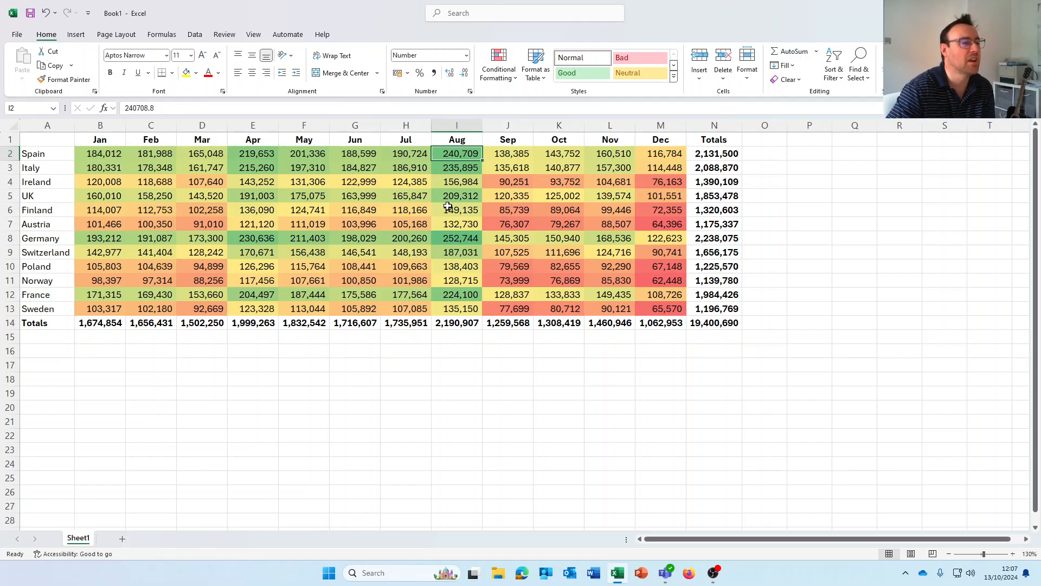
pyautogui.click(447, 240)
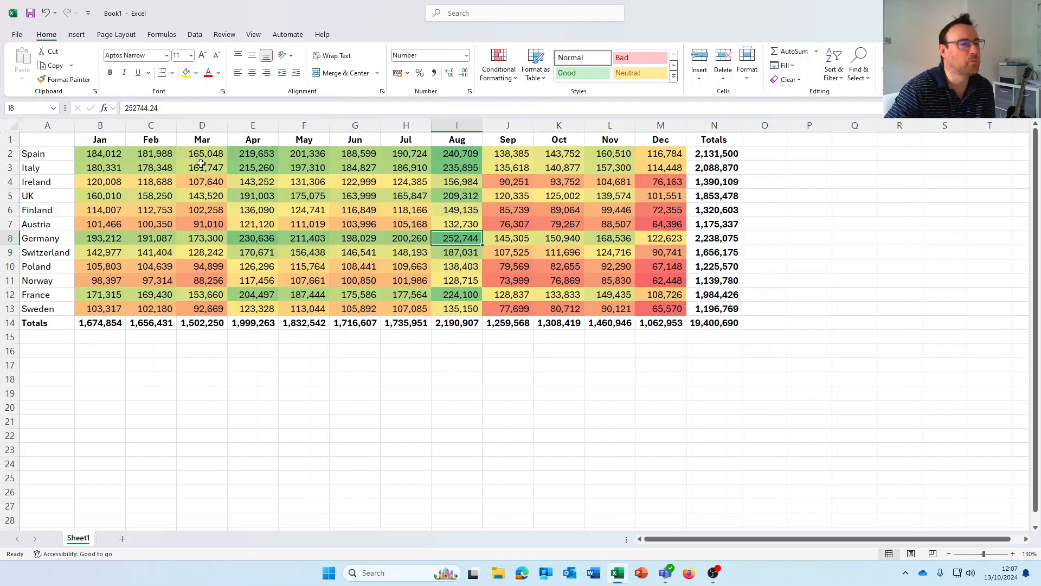
# - Undo the table-wide shading and give only Spain's Jan–Dec row a Green-Yellow-Red colour scale
pyautogui.click(46, 13)
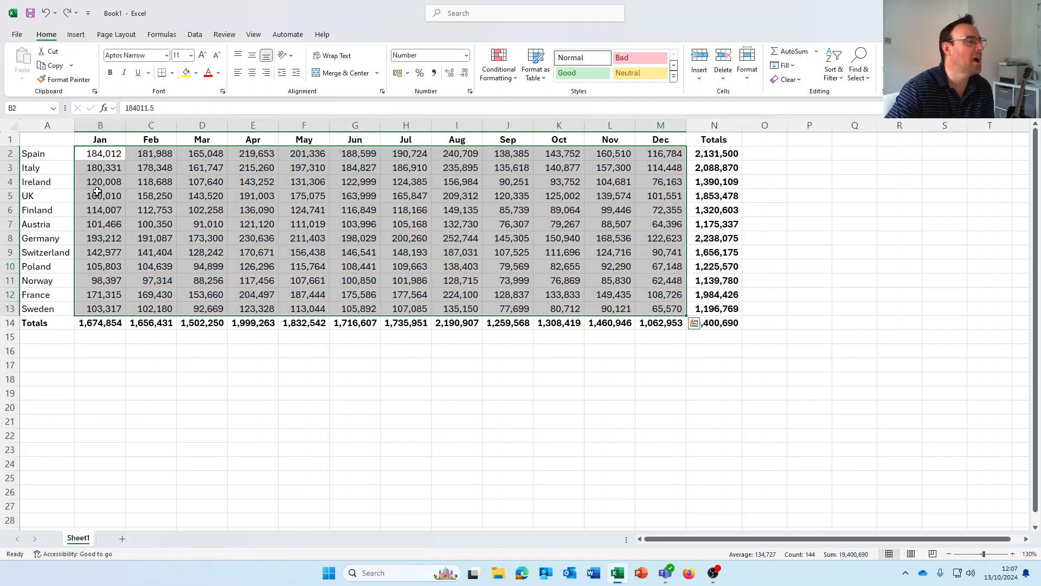
pyautogui.click(93, 170)
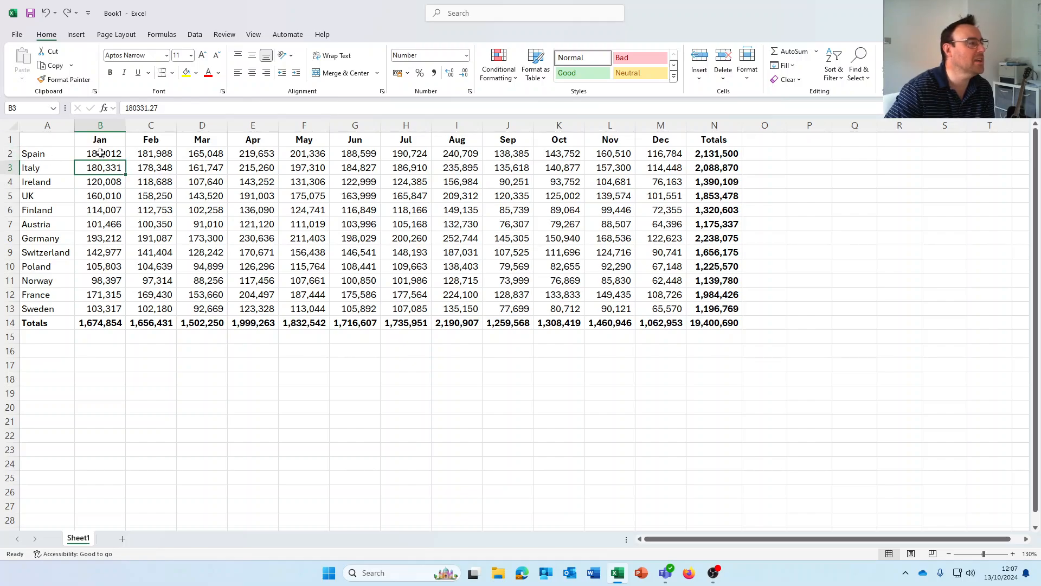
pyautogui.click(101, 154)
pyautogui.moveTo(100, 154); pyautogui.dragTo(649, 153)
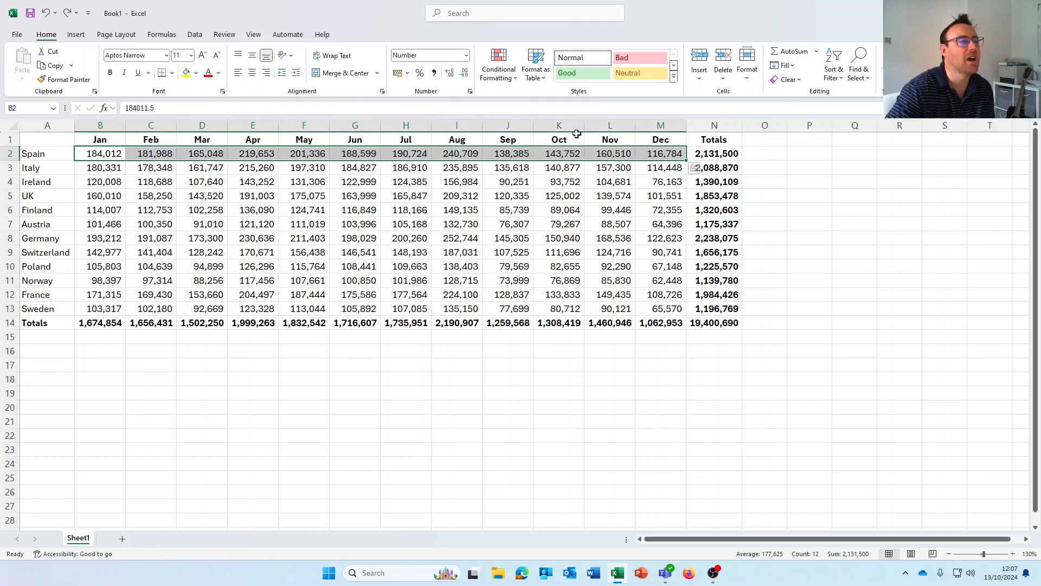
pyautogui.click(514, 78)
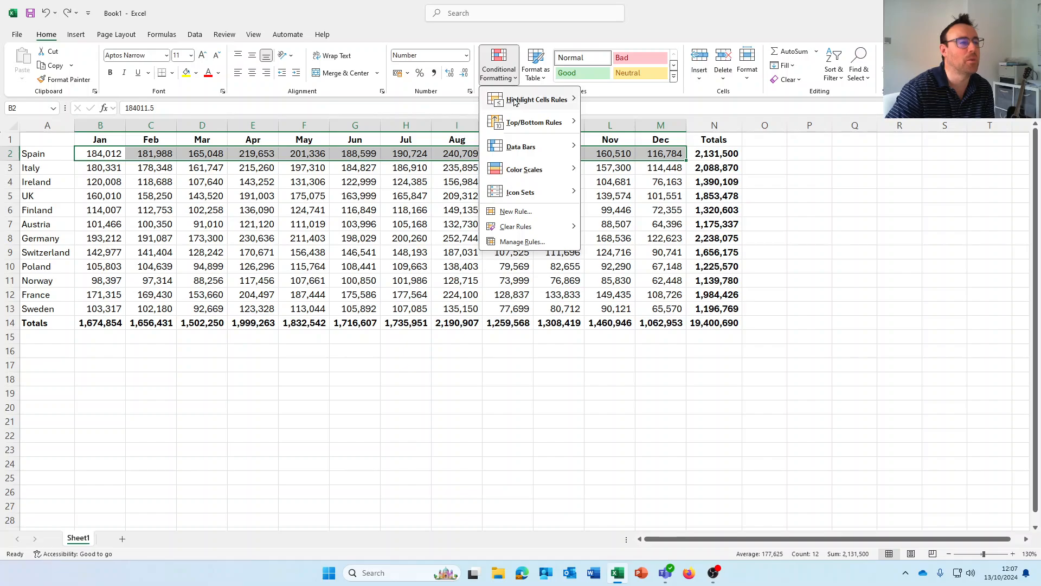
pyautogui.moveTo(529, 172)
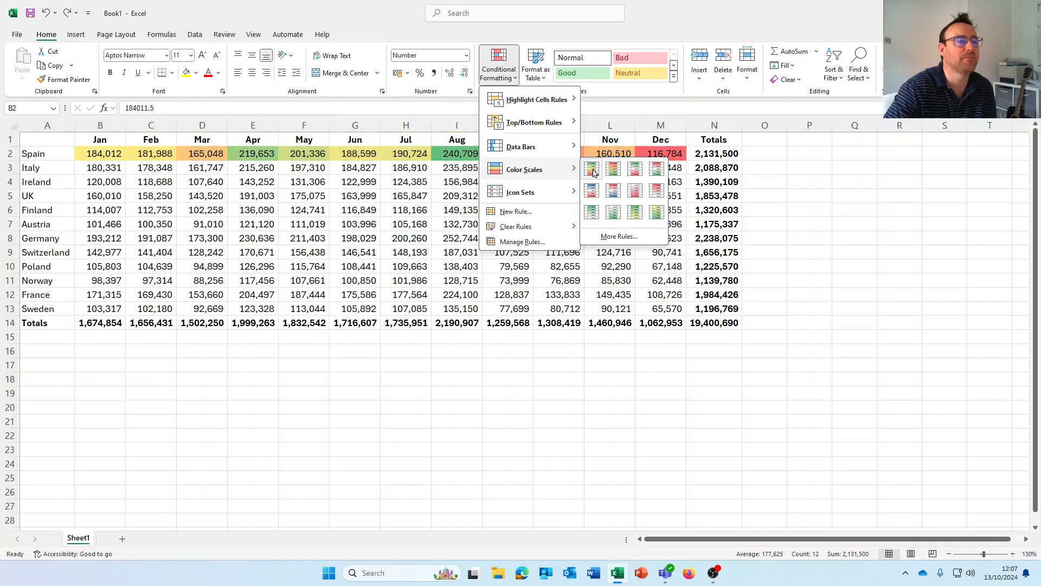
pyautogui.click(591, 168)
# - Check Spain's August 240,709 and December 116,784 shading, then select Poland's Jan–Dec row
pyautogui.click(465, 186)
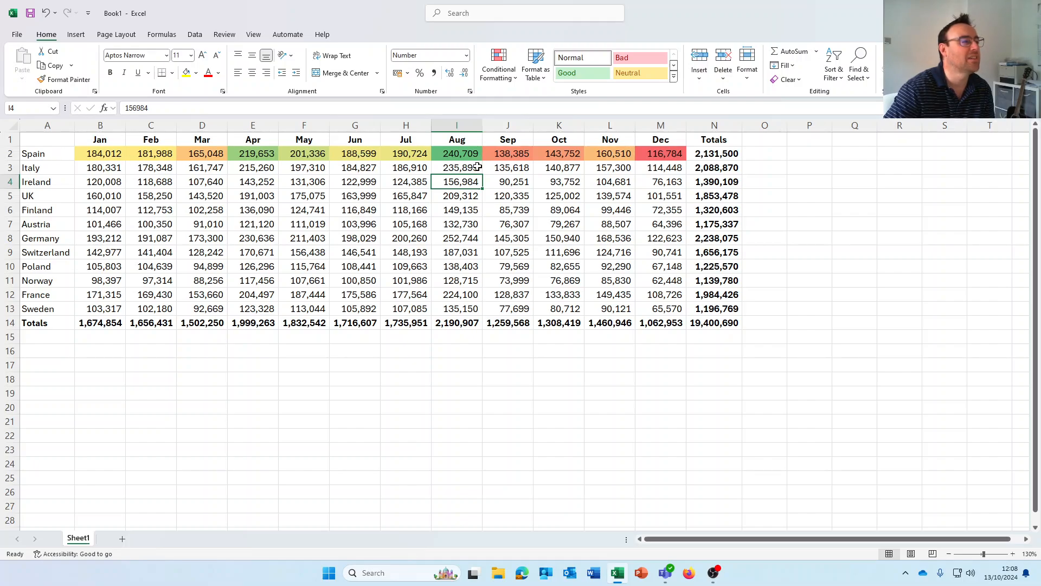
pyautogui.click(470, 154)
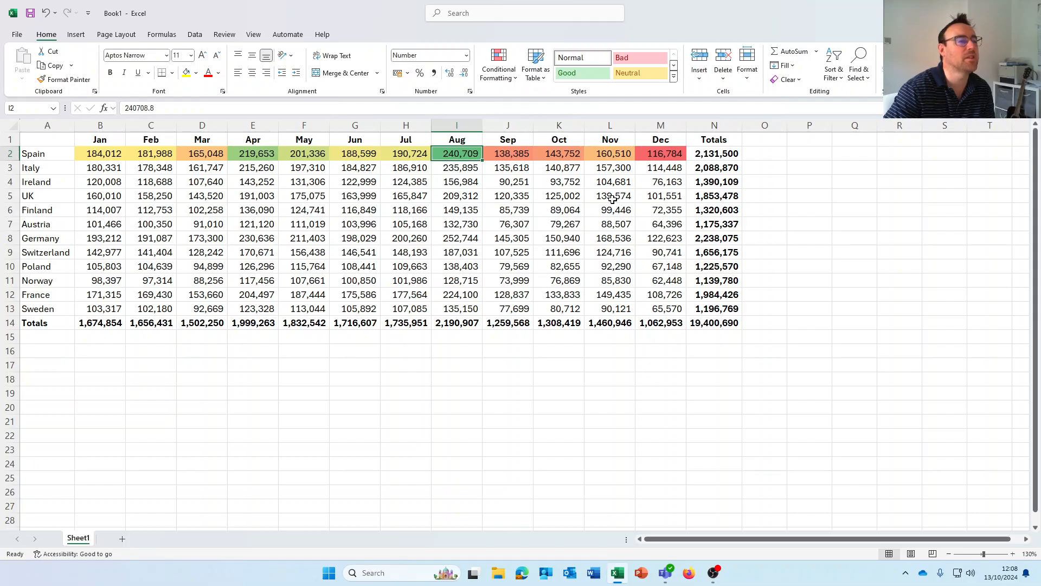
pyautogui.click(661, 155)
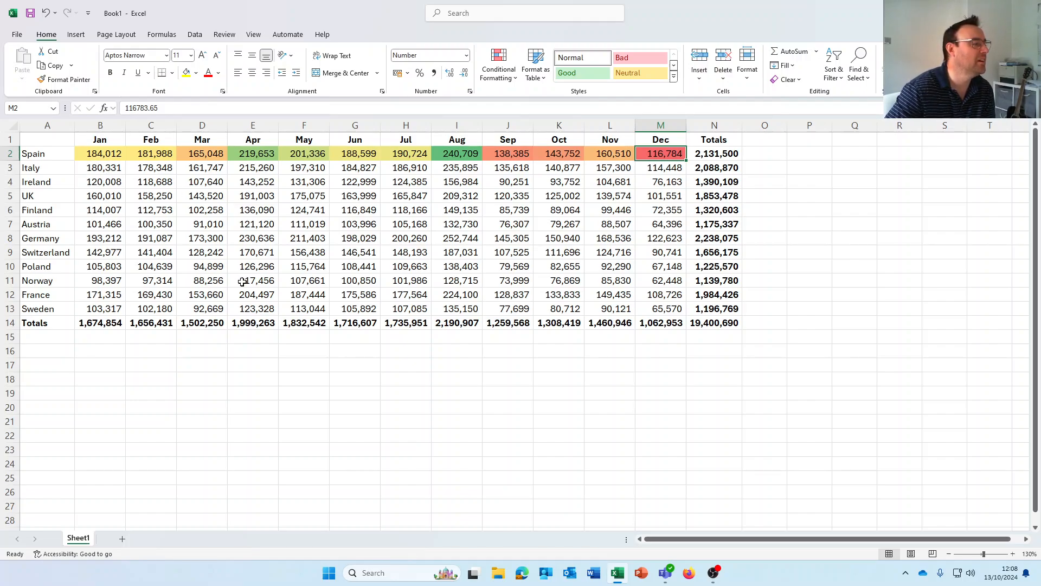
pyautogui.moveTo(101, 266); pyautogui.dragTo(657, 262)
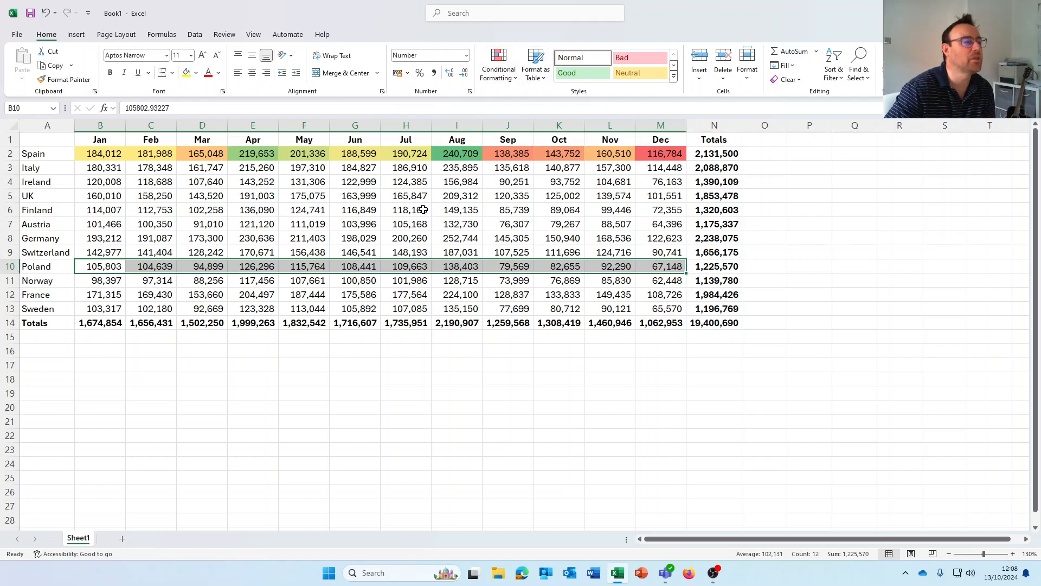
# - Give Poland's row a Green-Yellow-Red scale and check December 67,148 and August 138,403 in I10
pyautogui.click(510, 81)
pyautogui.moveTo(545, 195)
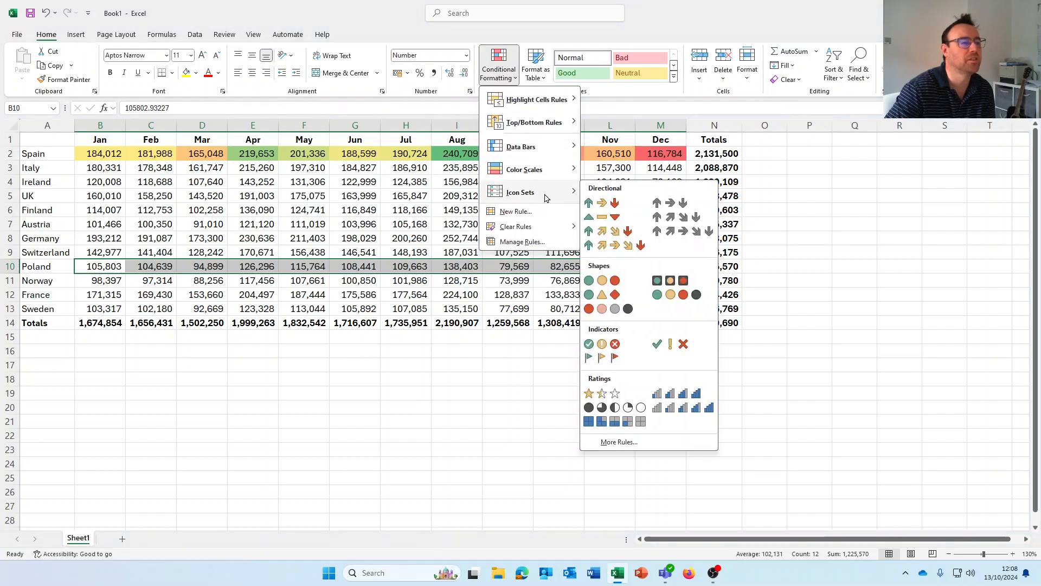
pyautogui.click(593, 167)
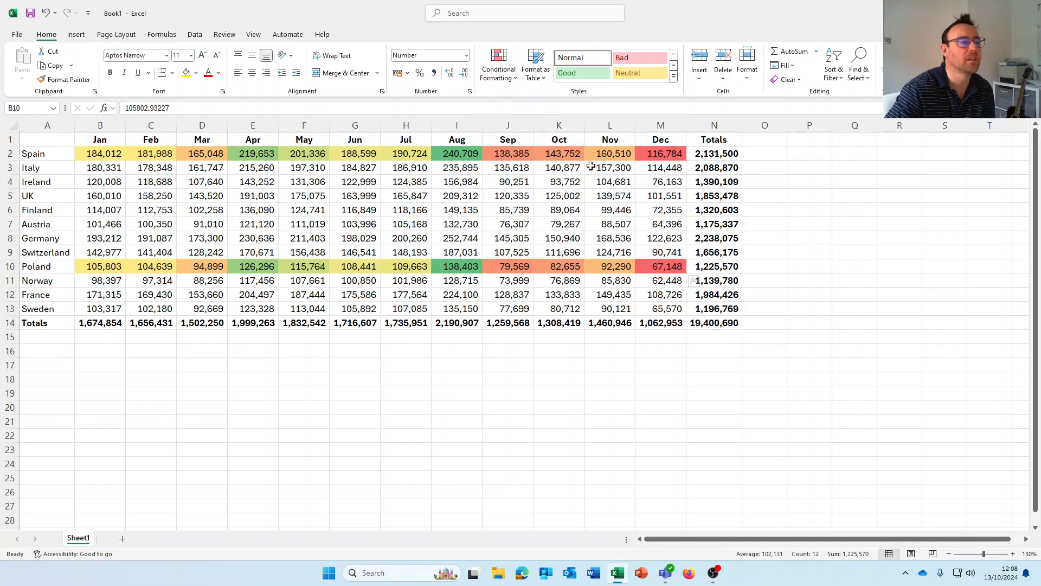
pyautogui.click(509, 292)
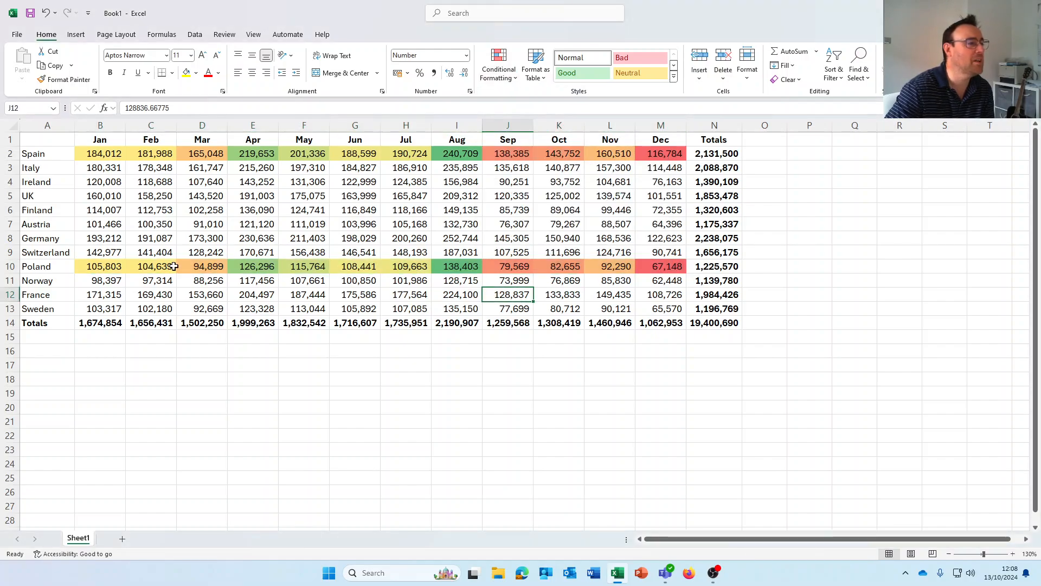
pyautogui.click(664, 270)
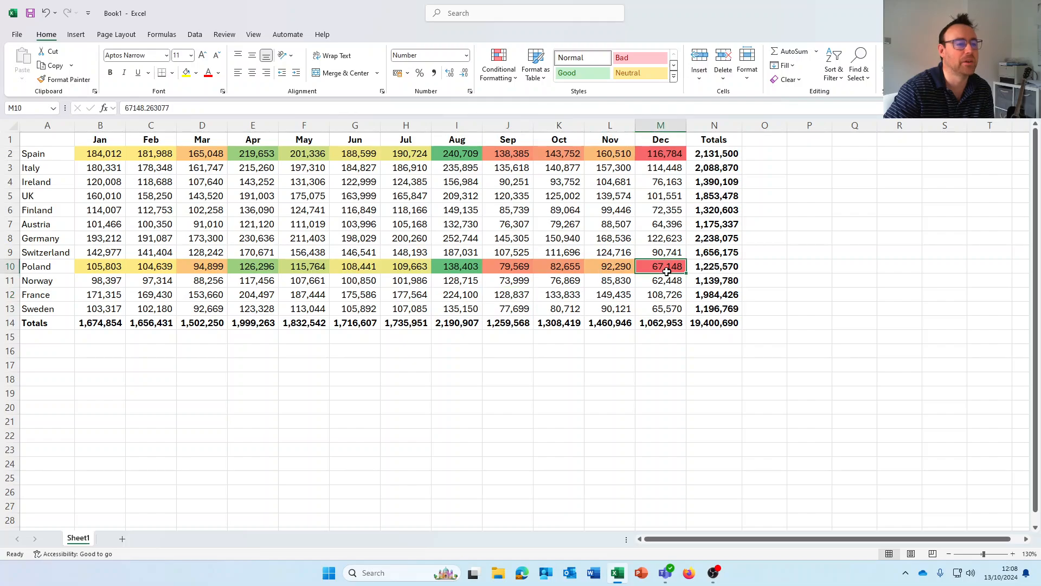
pyautogui.click(451, 266)
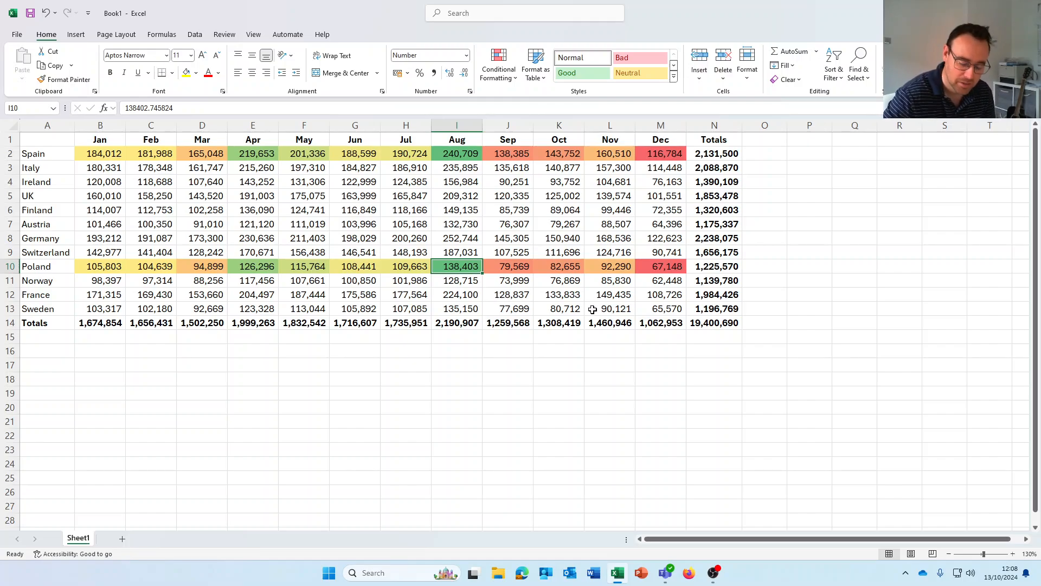
# - Enter 55,000 as Poland's August sales in I10
pyautogui.write('55,')
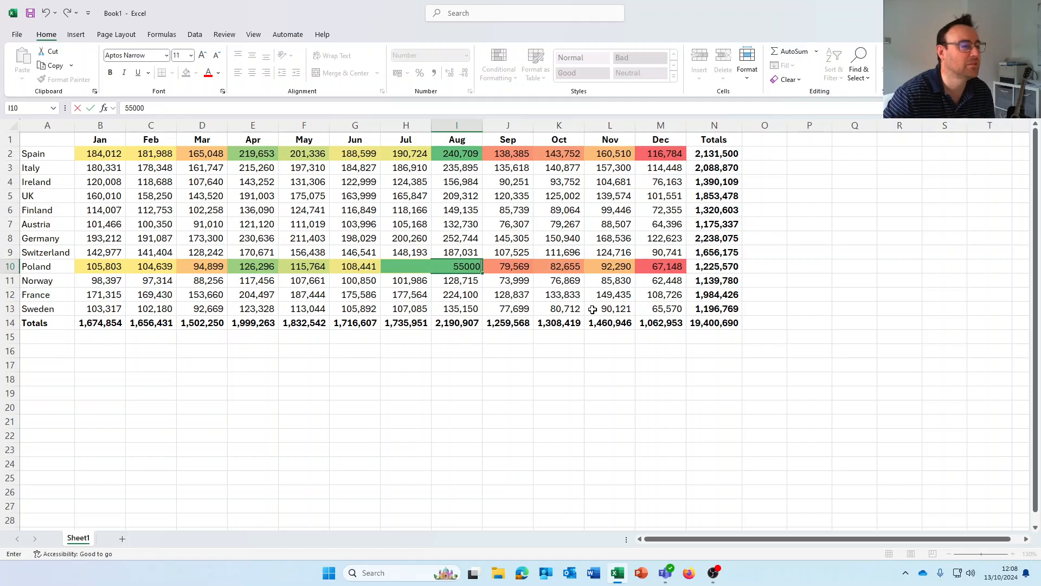
pyautogui.write('000')
pyautogui.press('Return')
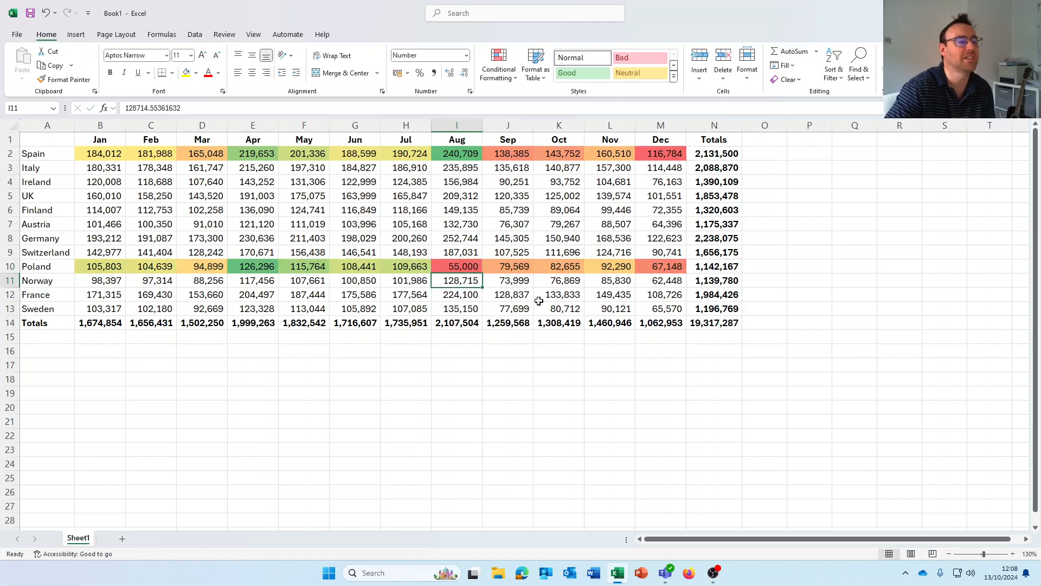
pyautogui.click(462, 268)
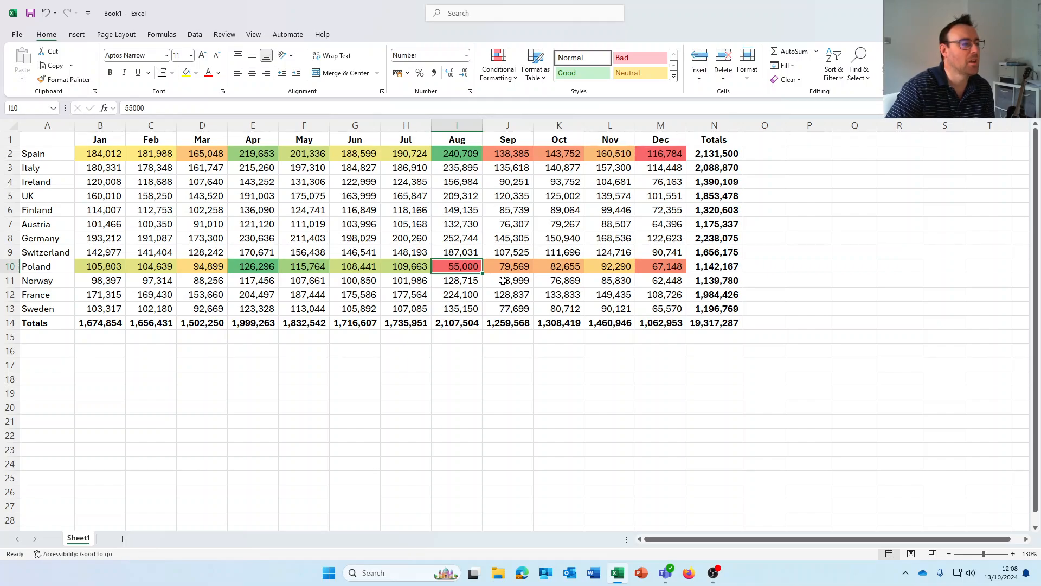
# - Undo the I10 edit and the Poland and Spain row colour scales
pyautogui.click(46, 13)
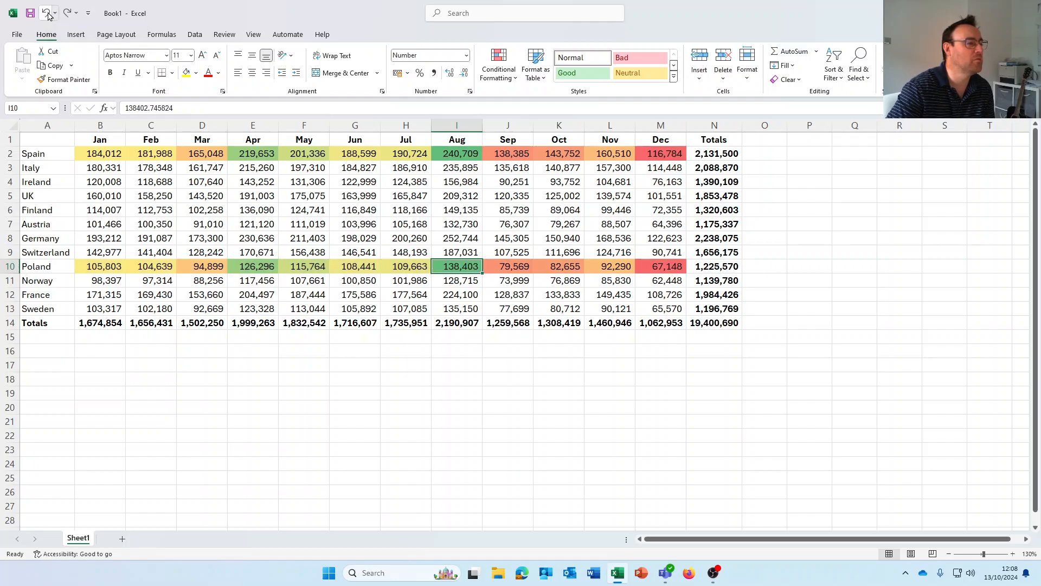
pyautogui.click(46, 13)
pyautogui.click(46, 13)
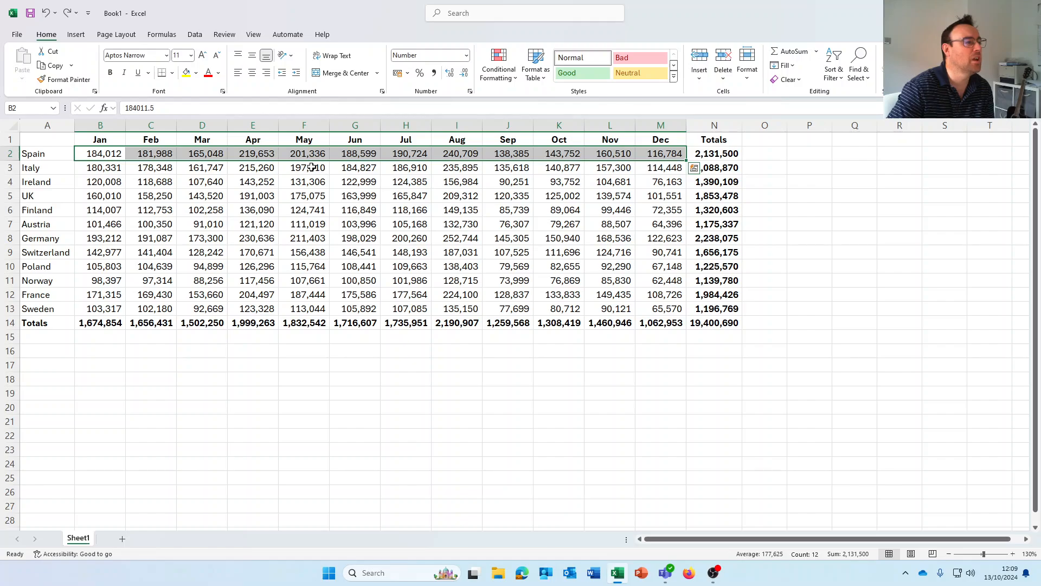
# - Shade May's figures F2:F13 with a Green-Yellow-Red scale and check Germany's 211,403 in F8
pyautogui.moveTo(310, 158); pyautogui.dragTo(319, 309)
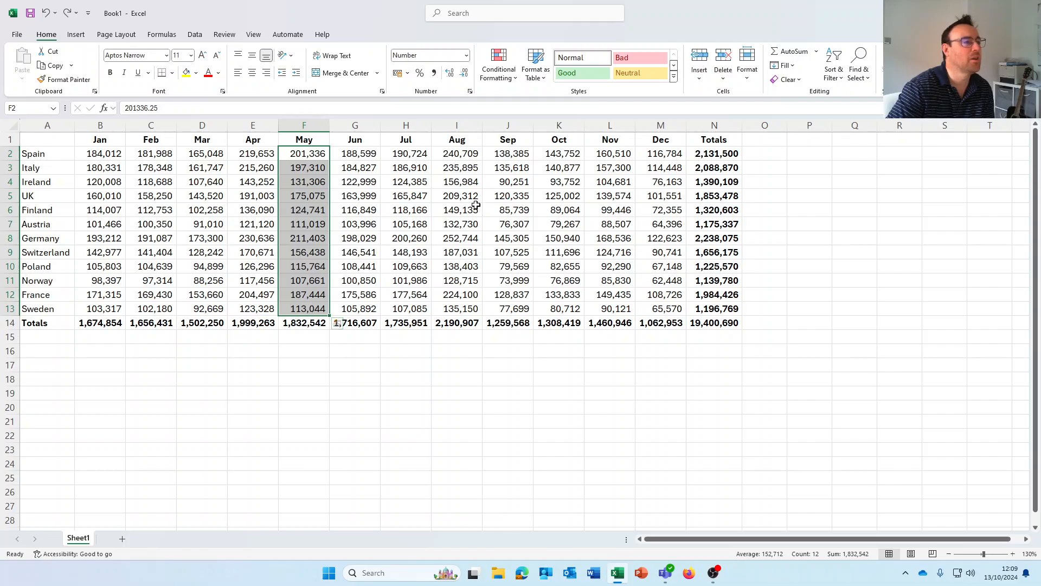
pyautogui.click(515, 78)
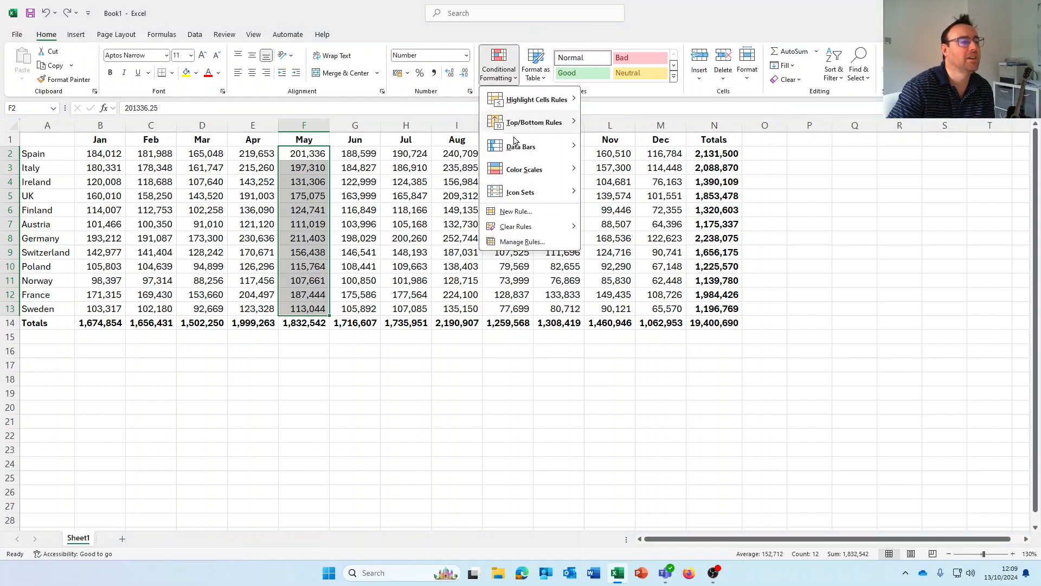
pyautogui.moveTo(530, 171)
pyautogui.click(591, 169)
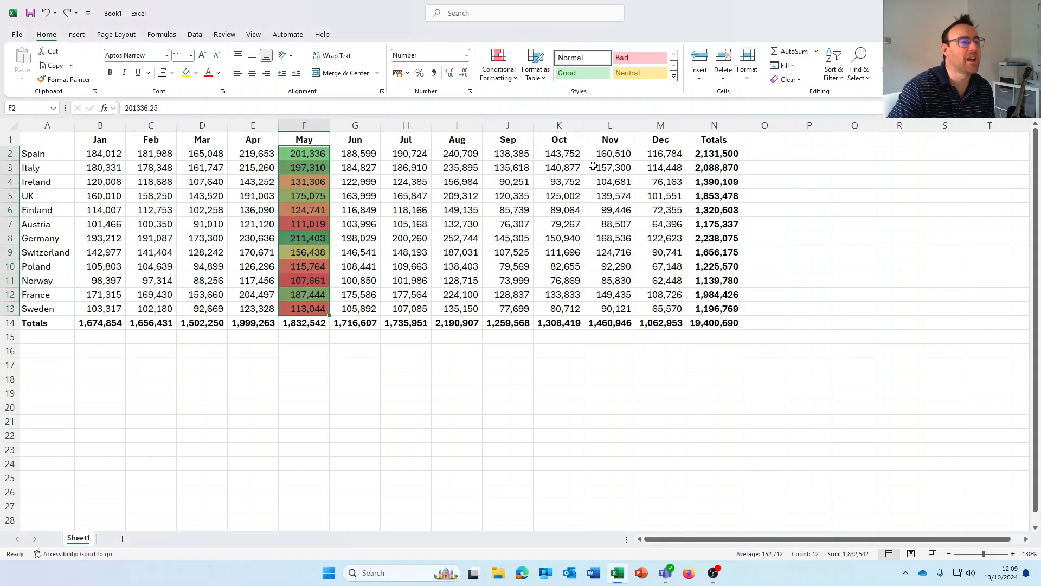
pyautogui.click(401, 237)
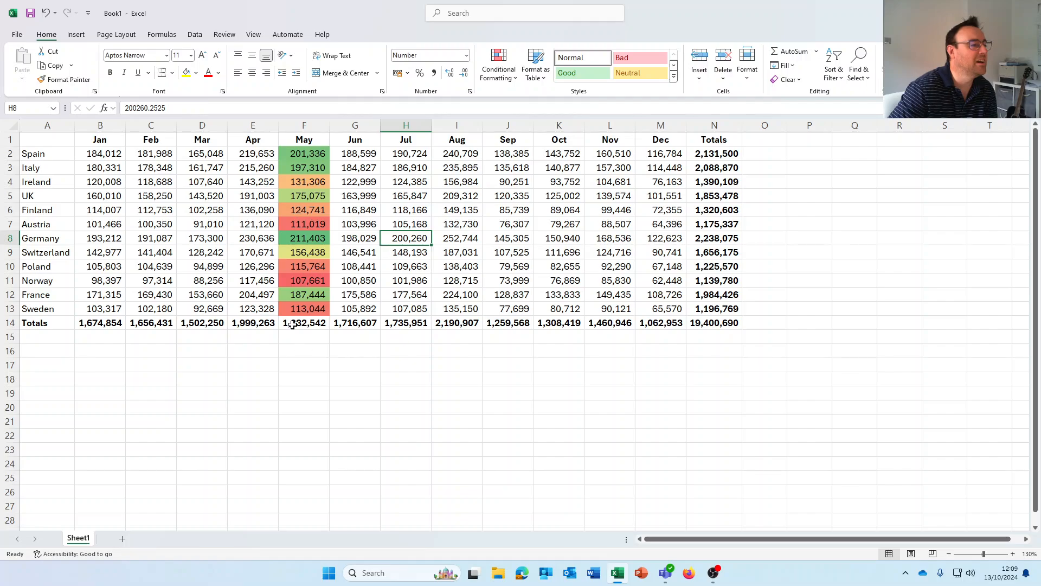
pyautogui.click(304, 237)
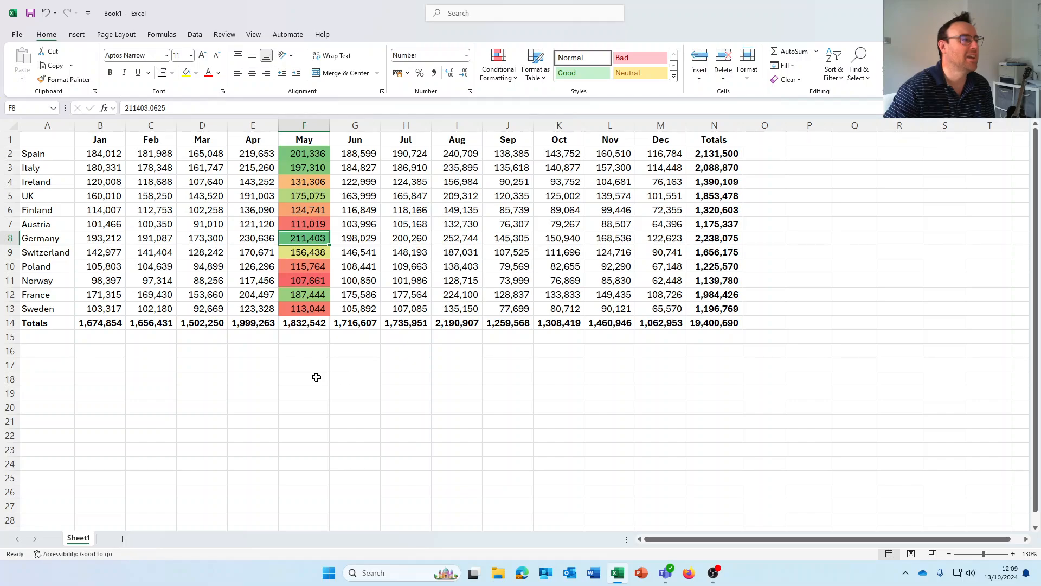
# - Undo the May column's colour scale and select the whole B2:M13 sales range
pyautogui.click(49, 15)
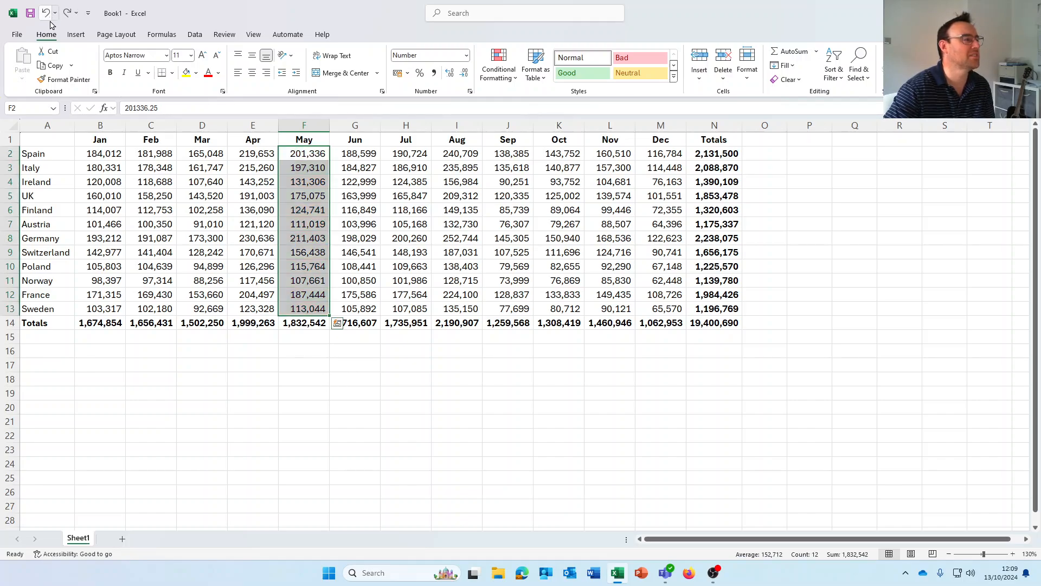
pyautogui.moveTo(114, 154); pyautogui.dragTo(646, 310)
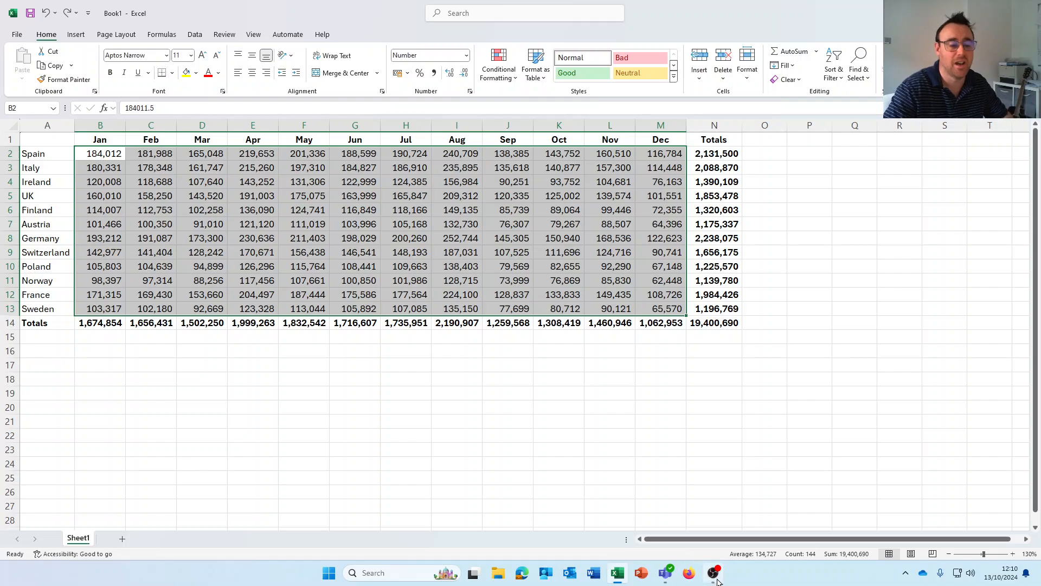
pyautogui.moveTo(726, 576)
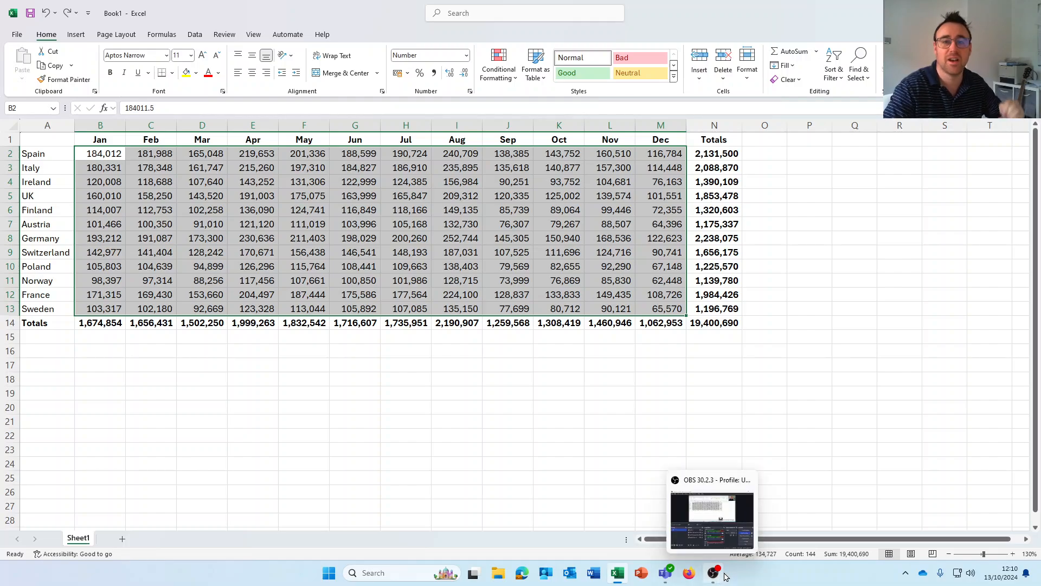